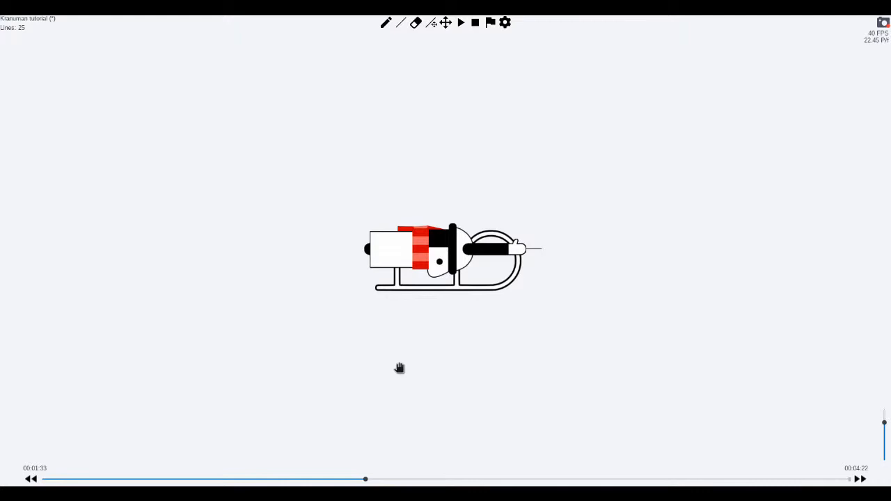
Inspect the rider's pose, and step the playback back to 00:01:23 to view the track lines around the rider.
mouse_move(443, 334)
mouse_down()
mouse_move(438, 346)
mouse_move(438, 339)
mouse_move(451, 349)
mouse_move(452, 317)
mouse_up()
scroll(447, 348, up, 3)
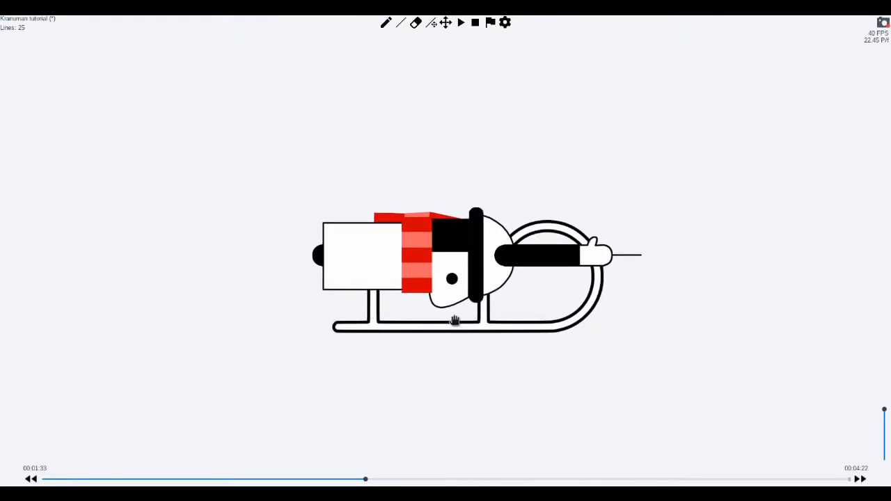
drag(472, 321, 469, 305)
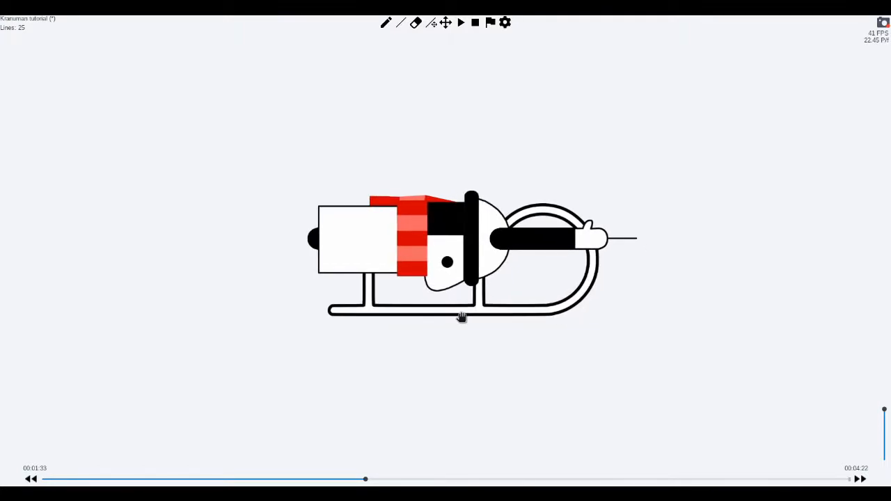
scroll(463, 315, down, 2)
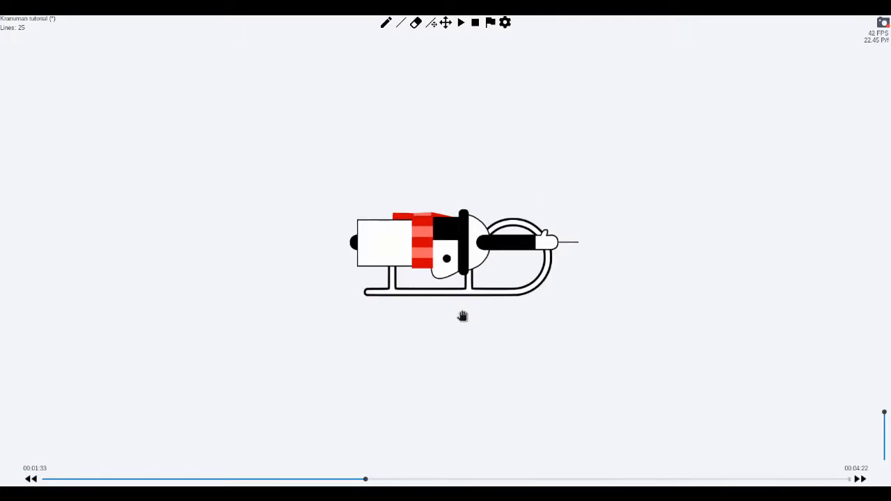
key(Left)
key(Left)
key(Left)
key(Left)
key(Left)
key(Left)
key(Left)
key(Left)
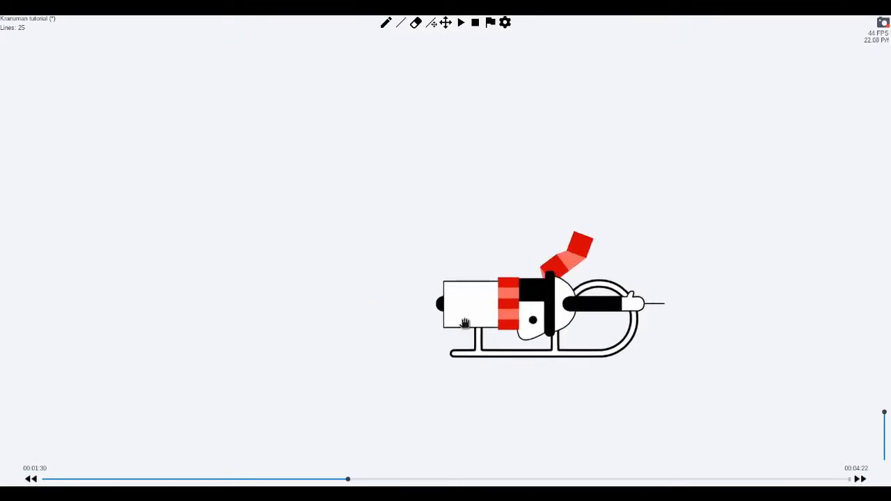
key(Left)
key(Left)
drag(502, 325, 341, 211)
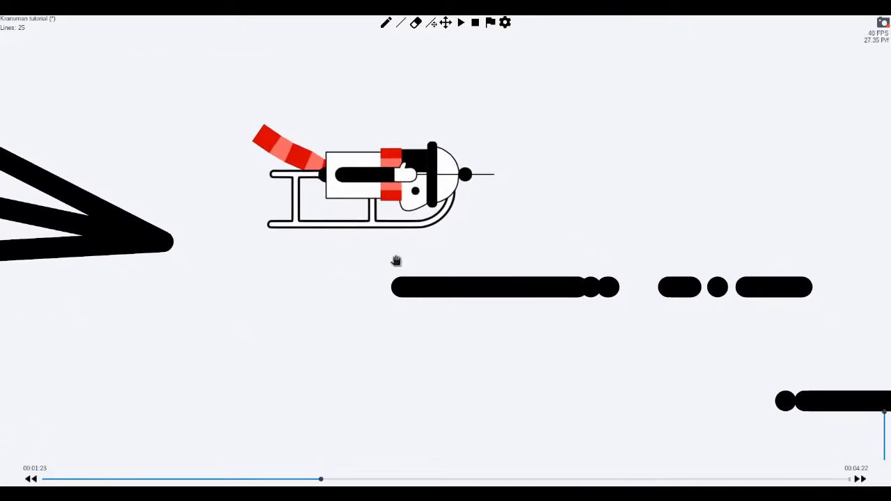
drag(477, 336, 394, 276)
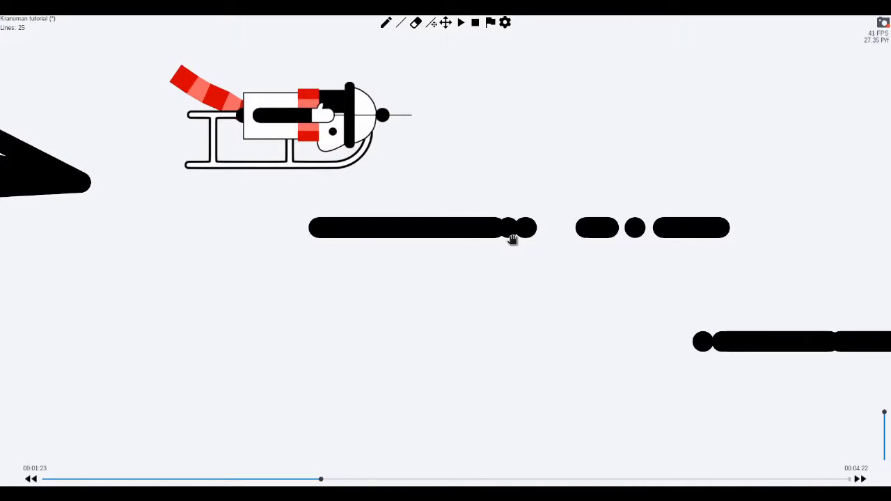
Enable the Contact Points, Momentum Vectors, Line Hitbox and Hit Test visualizations in the editor preferences.
key(Escape)
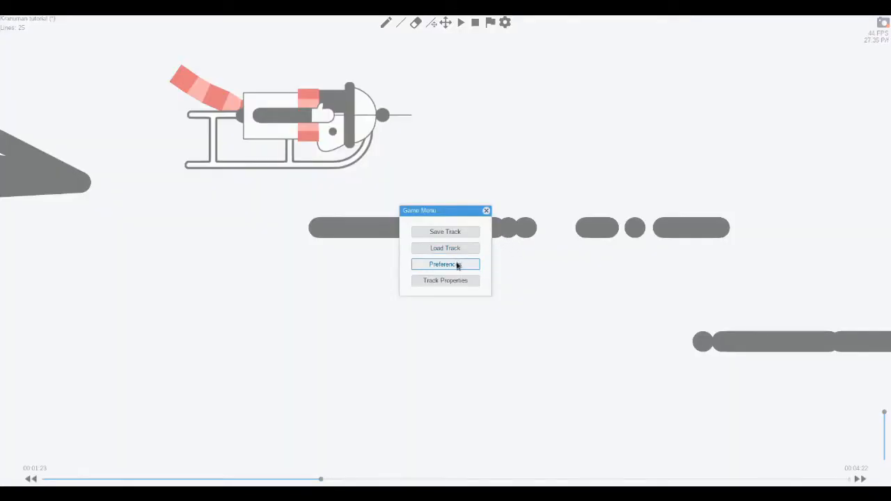
click(457, 264)
click(429, 186)
click(428, 194)
click(429, 203)
click(421, 211)
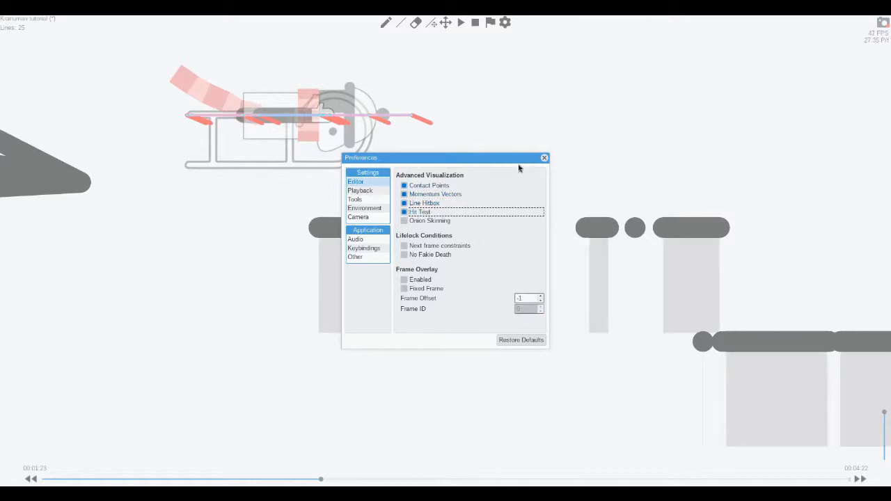
click(544, 158)
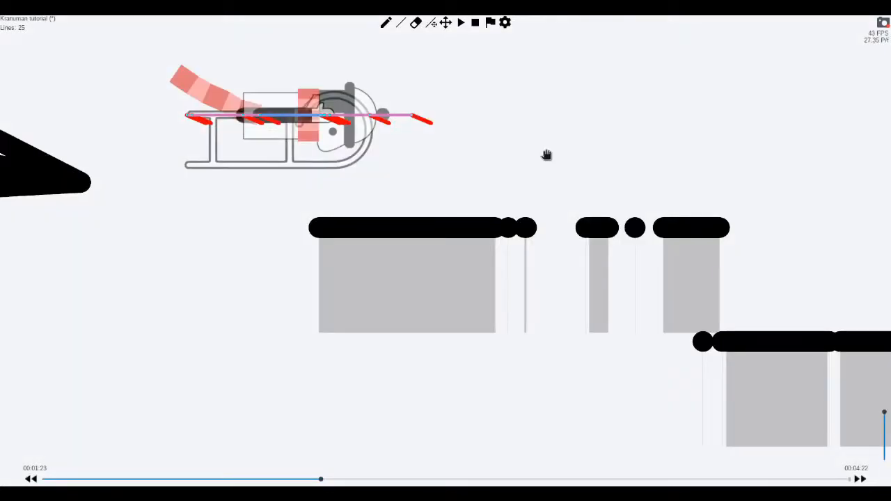
At 00:01:25, physics iteration 0, set the acceleration multiplier of the red line beside the long blue line to 1.
key(q)
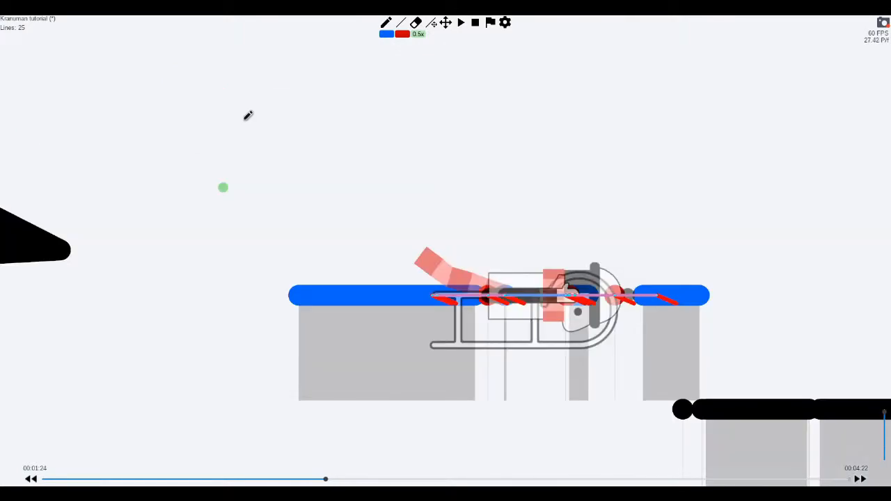
mouse_move(522, 265)
mouse_down()
mouse_move(435, 185)
mouse_move(378, 167)
mouse_up()
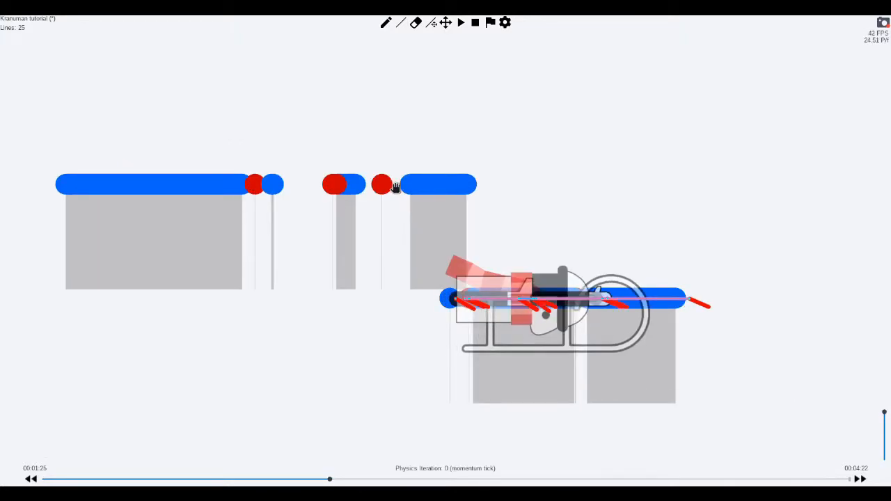
key(r)
double_click(257, 187)
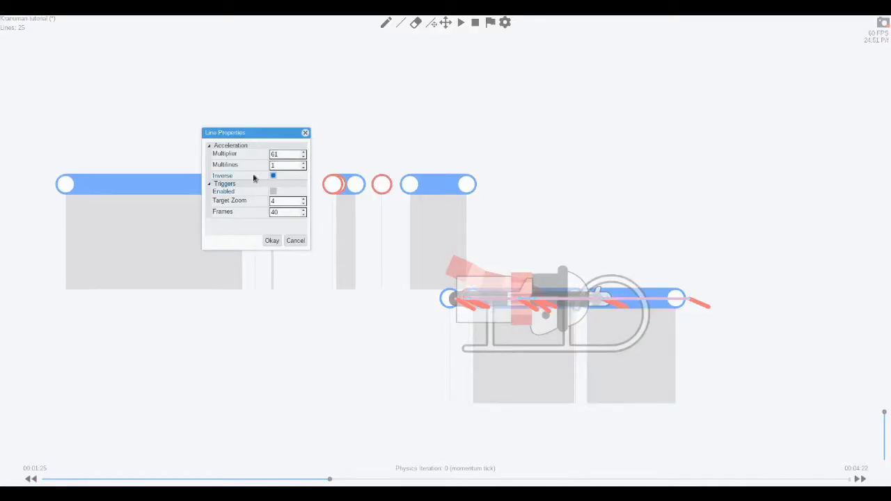
drag(281, 155, 225, 144)
click(272, 241)
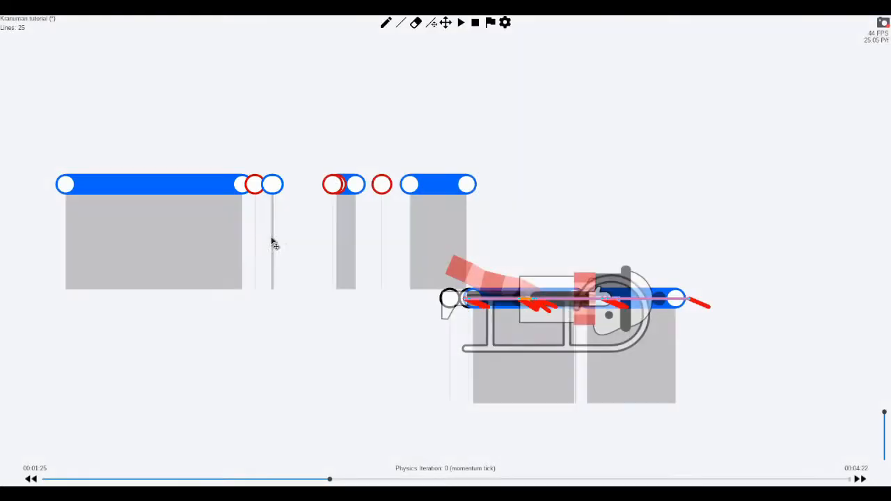
Set the acceleration multiplier of the first of the two overlapping red lines to 1.
double_click(328, 183)
drag(361, 148, 323, 144)
click(346, 235)
Set the acceleration multipliers of the other overlapping red line and the isolated red line to 1.
double_click(344, 186)
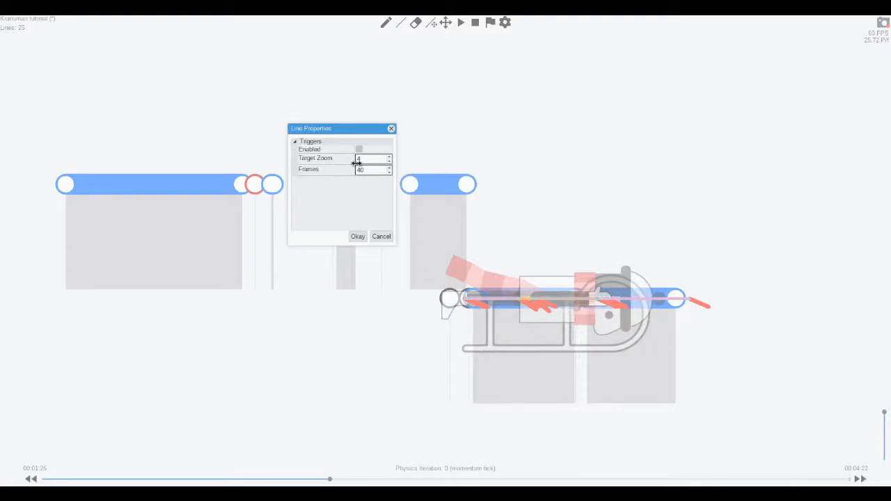
click(381, 236)
double_click(344, 185)
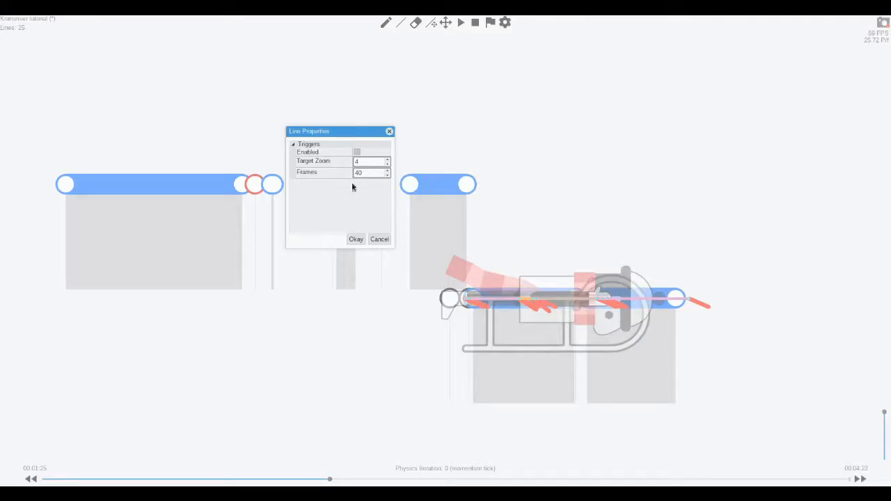
click(382, 240)
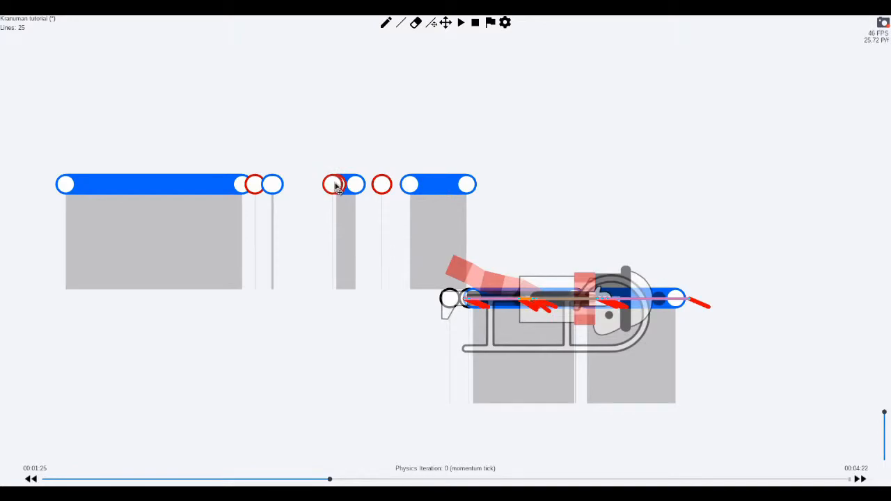
double_click(336, 186)
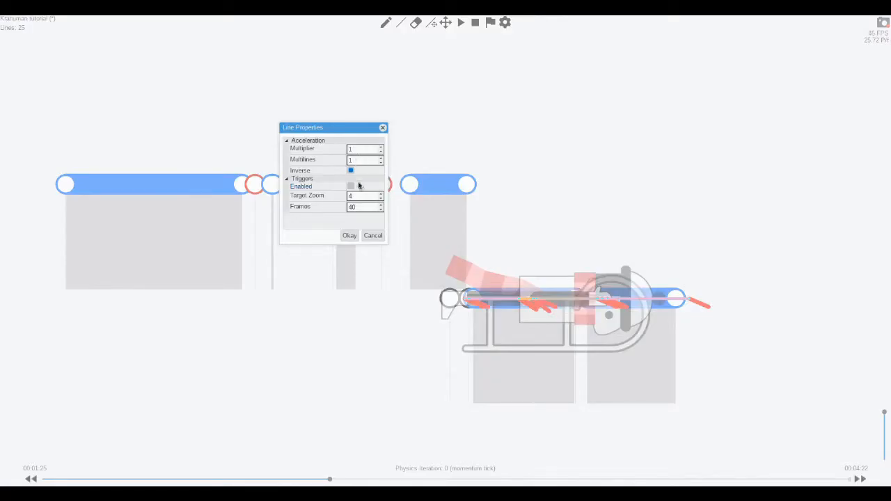
click(373, 236)
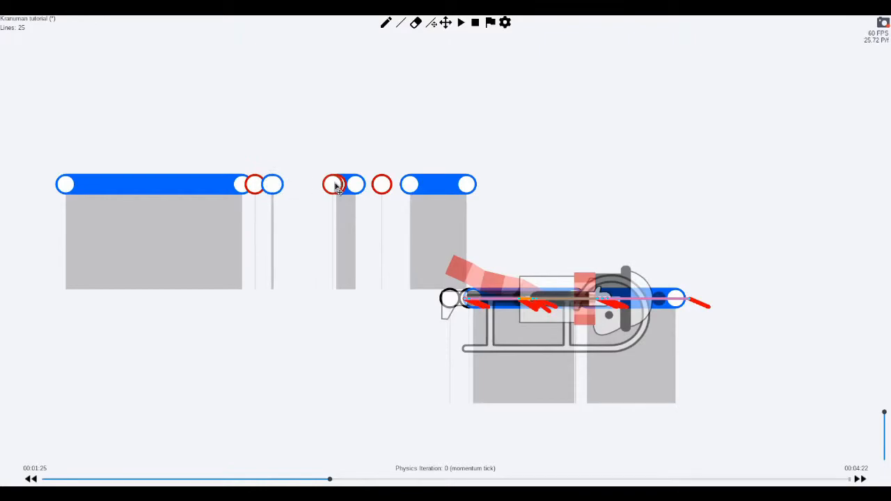
double_click(336, 187)
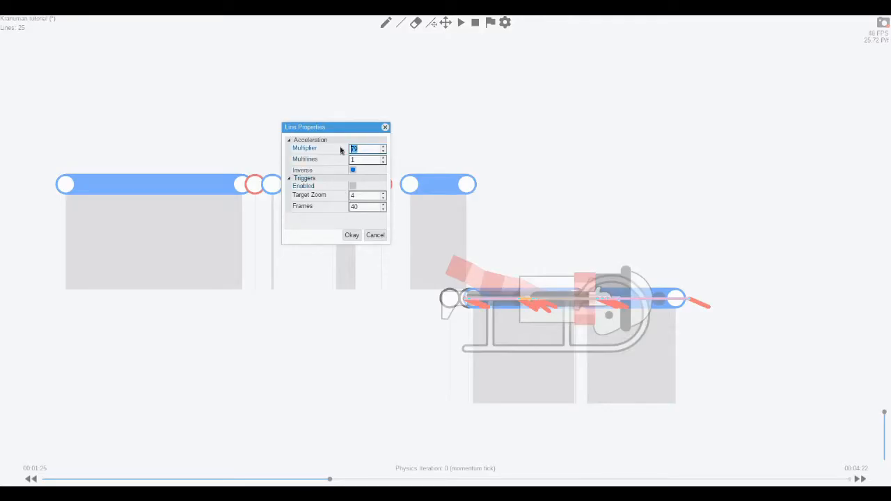
click(354, 235)
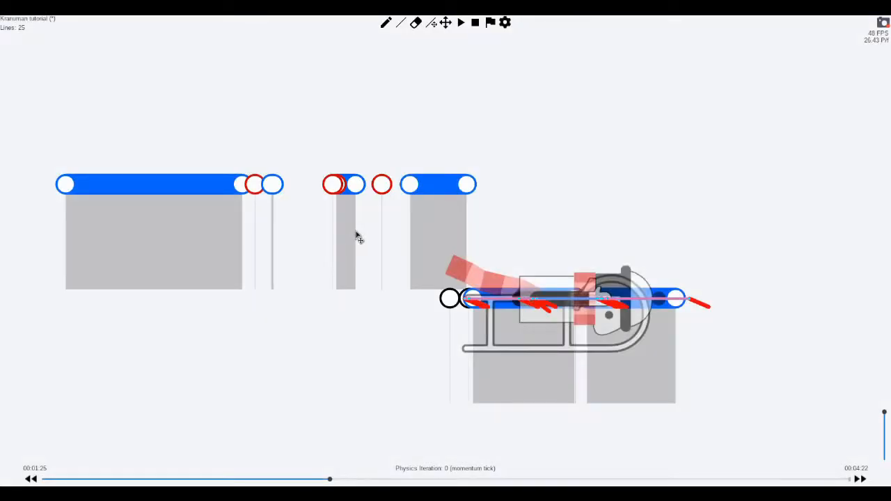
double_click(380, 185)
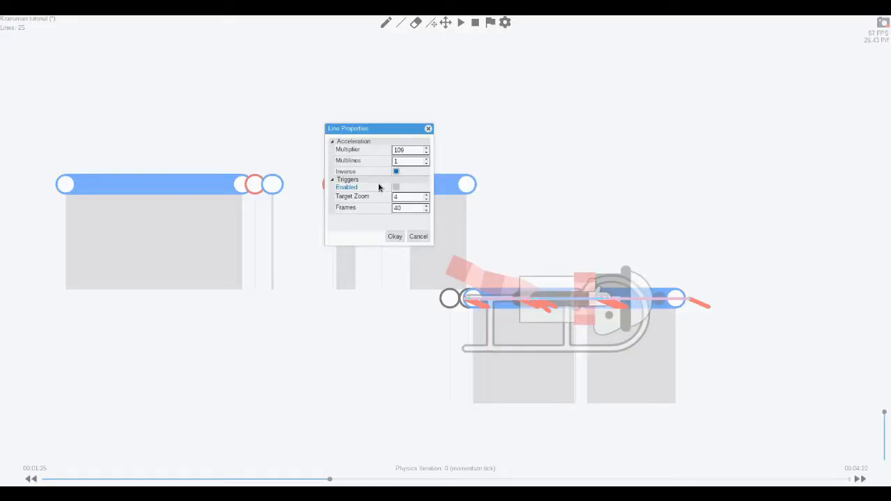
click(394, 236)
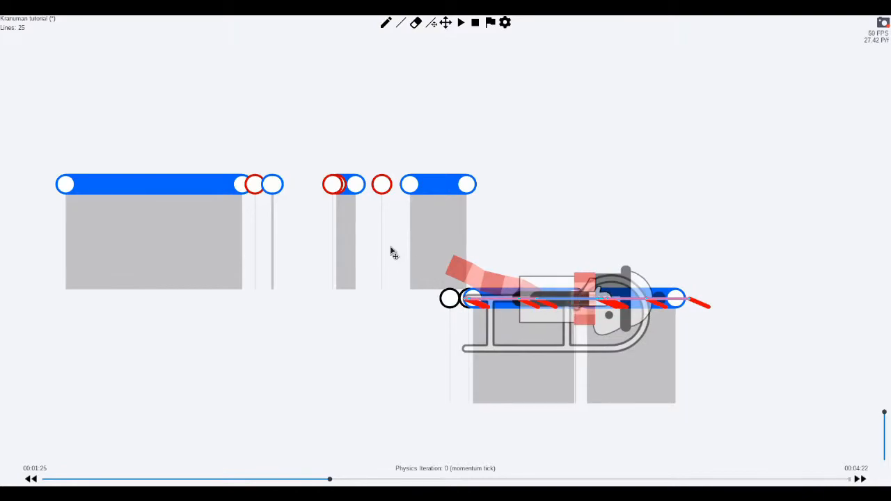
Raise the acceleration multiplier of the first of the two overlapping red lines to 77.
right_click(335, 185)
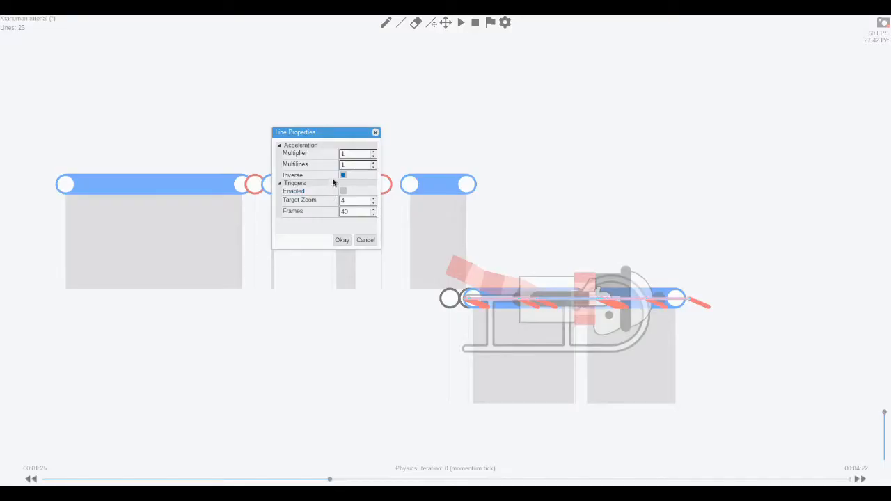
text(27)
scroll(358, 151, up, 16)
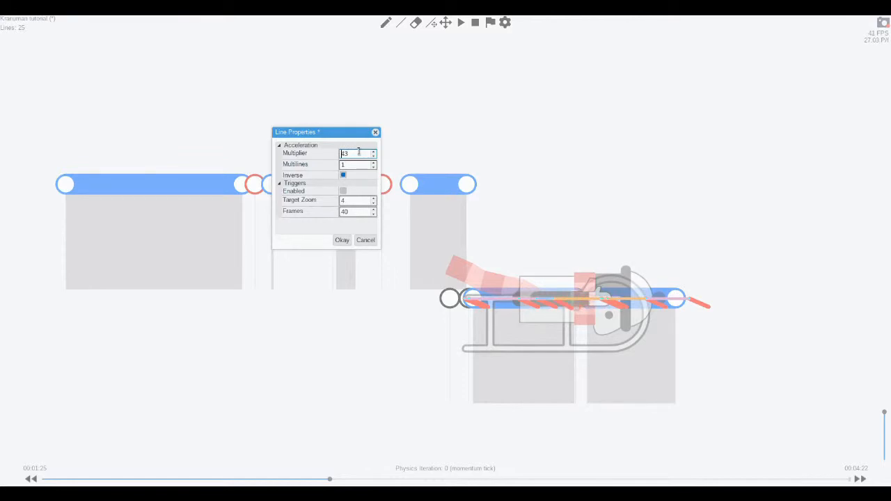
scroll(358, 151, up, 8)
scroll(358, 151, up, 18)
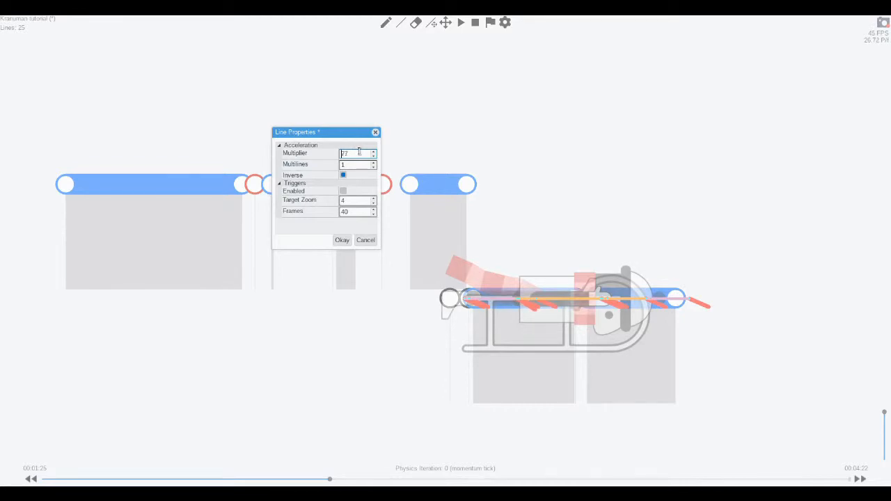
click(342, 239)
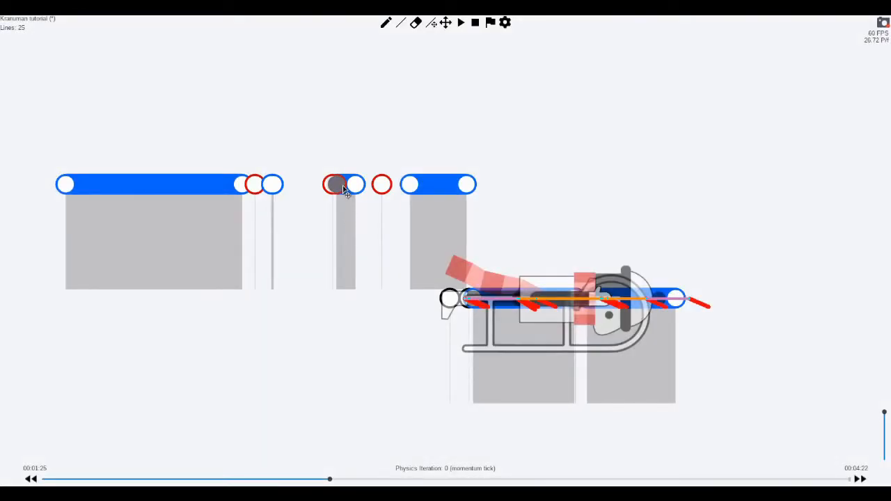
Raise the acceleration multiplier of the other overlapping red line to 79.
double_click(342, 186)
click(380, 239)
double_click(337, 187)
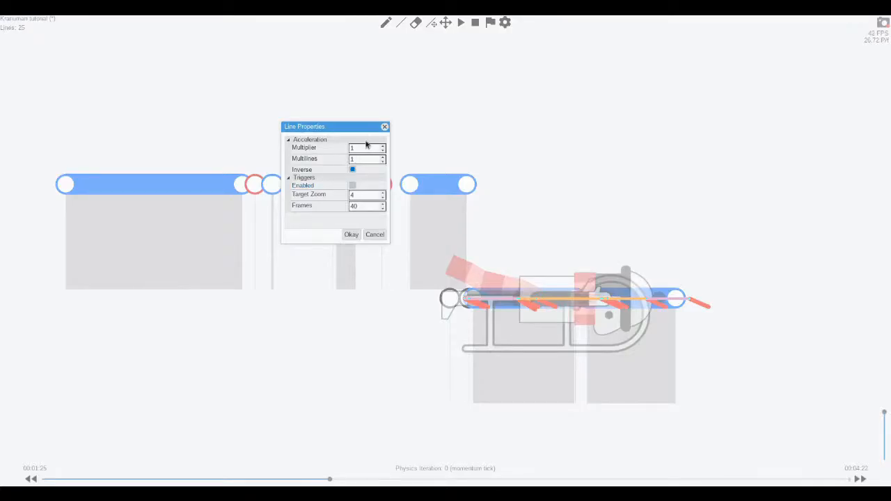
text(27)
scroll(374, 148, up, 10)
scroll(373, 148, up, 6)
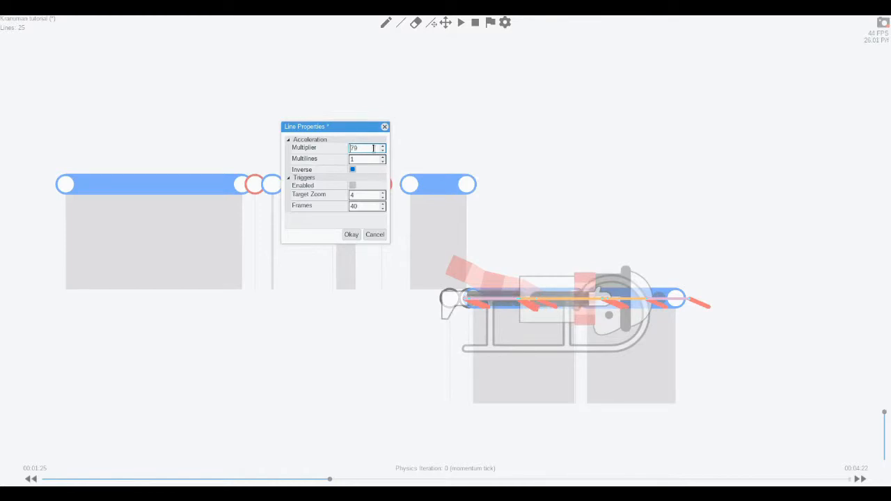
click(351, 235)
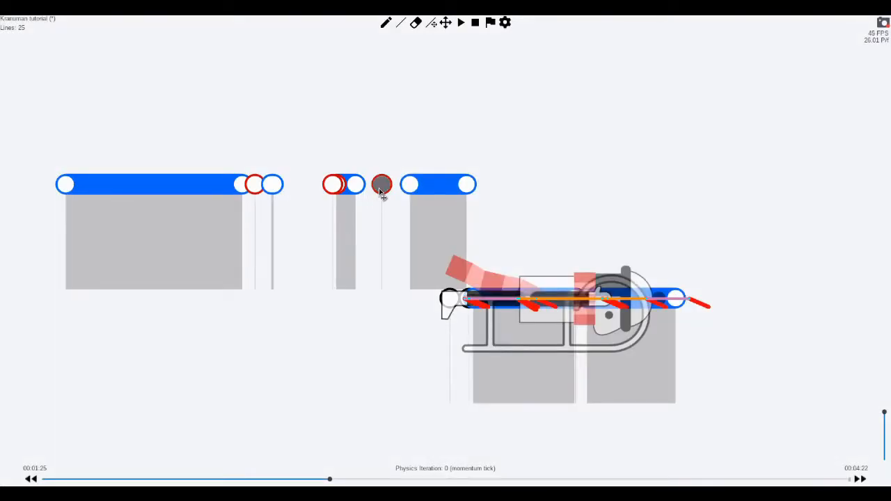
Raise the acceleration multiplier of the isolated red line between the two short blue lines to 111.
double_click(381, 184)
click(407, 155)
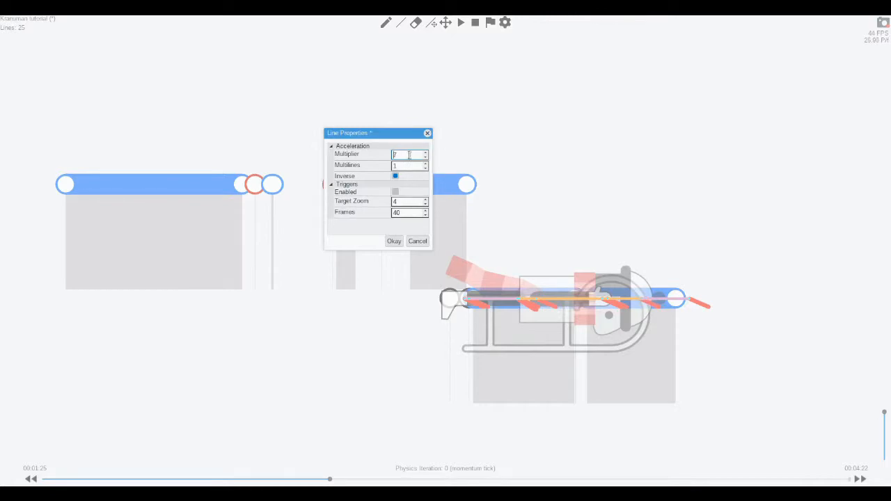
text(27)
scroll(412, 155, up, 20)
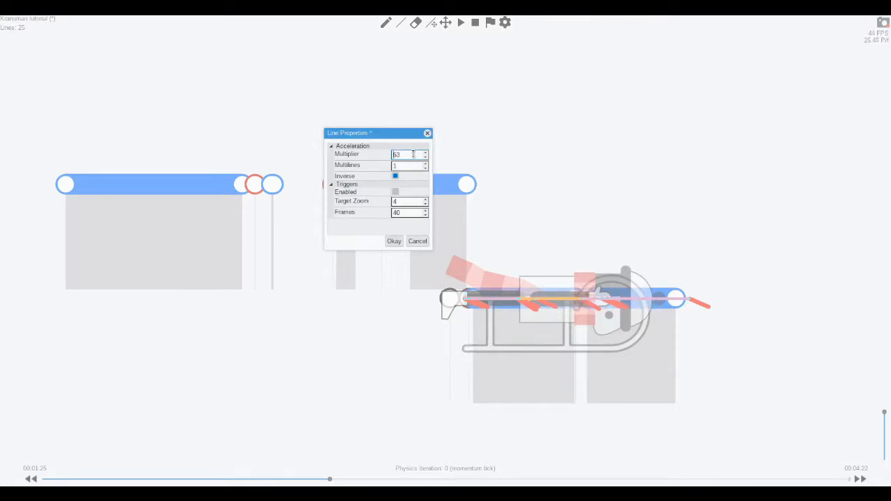
scroll(413, 155, up, 12)
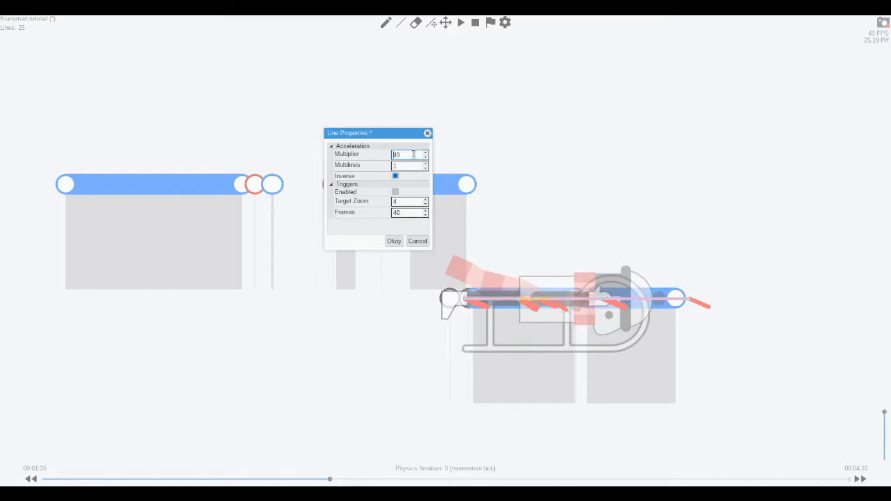
scroll(413, 154, up, 6)
scroll(413, 155, up, 4)
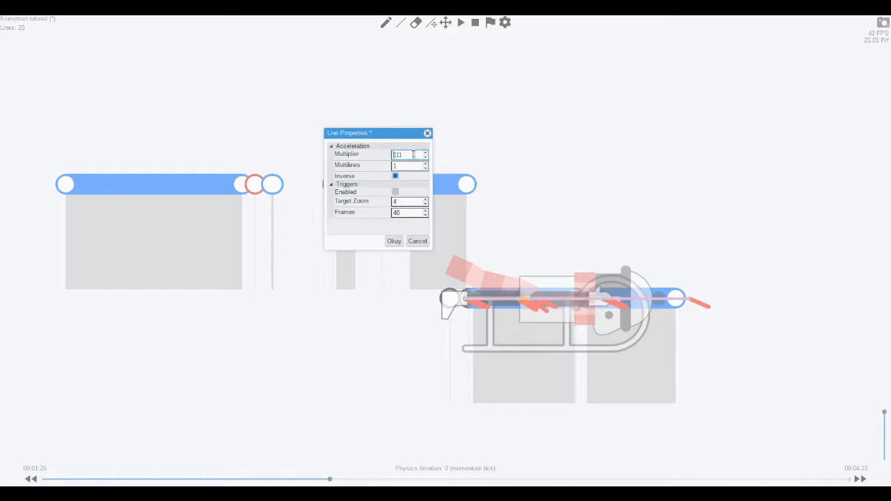
click(394, 241)
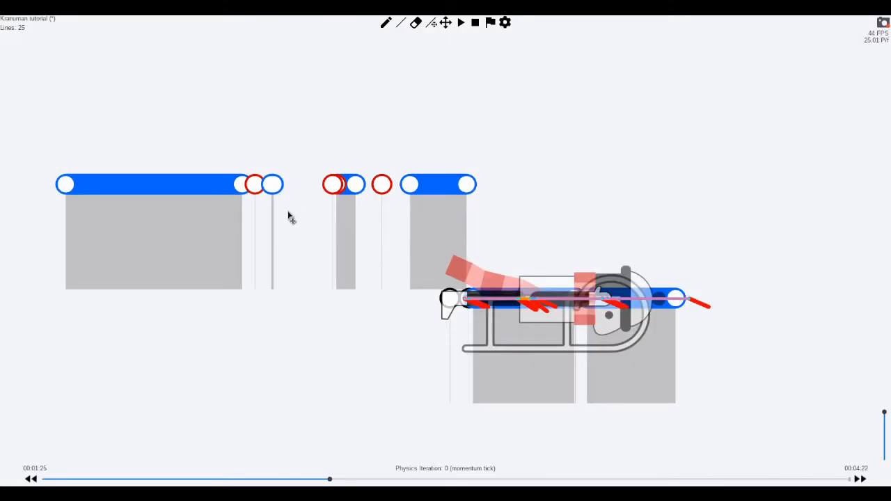
Raise the acceleration multiplier of the red line just after the long upper blue line to 63.
right_click(259, 188)
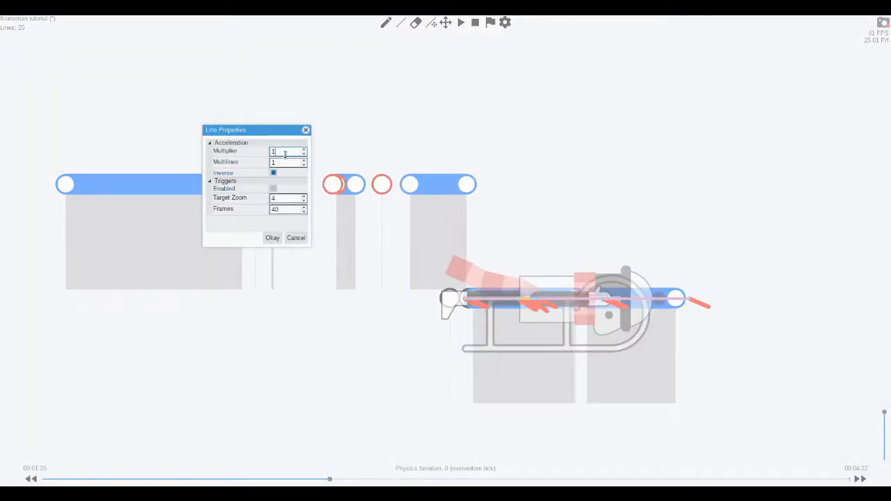
text(33)
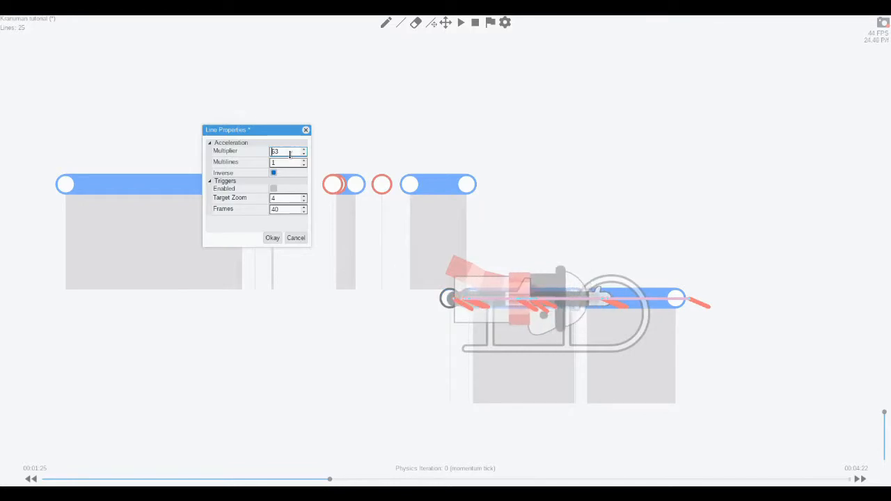
click(273, 238)
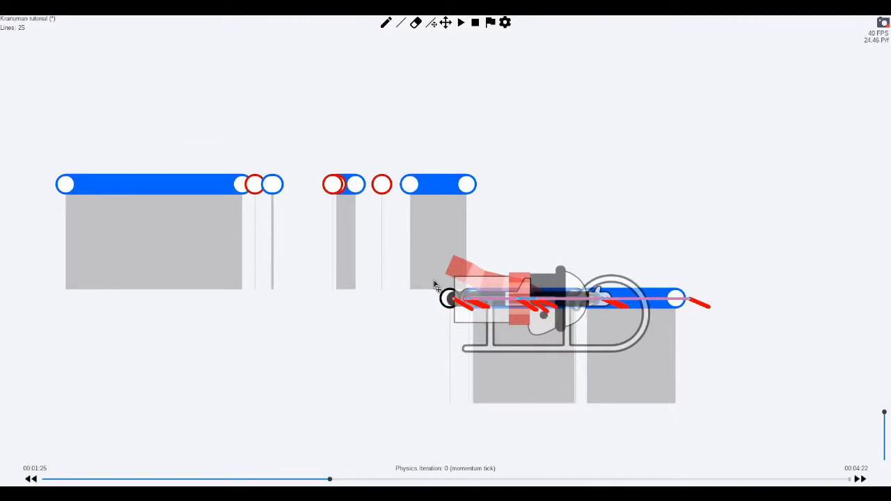
Undo the recent acceleration multiplier changes made to the upper red lines.
key(ctrl+z)
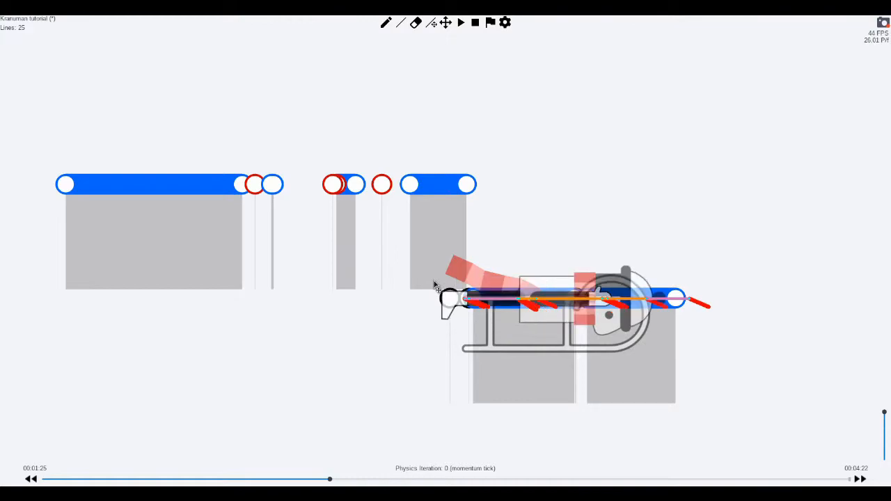
key(ctrl+z)
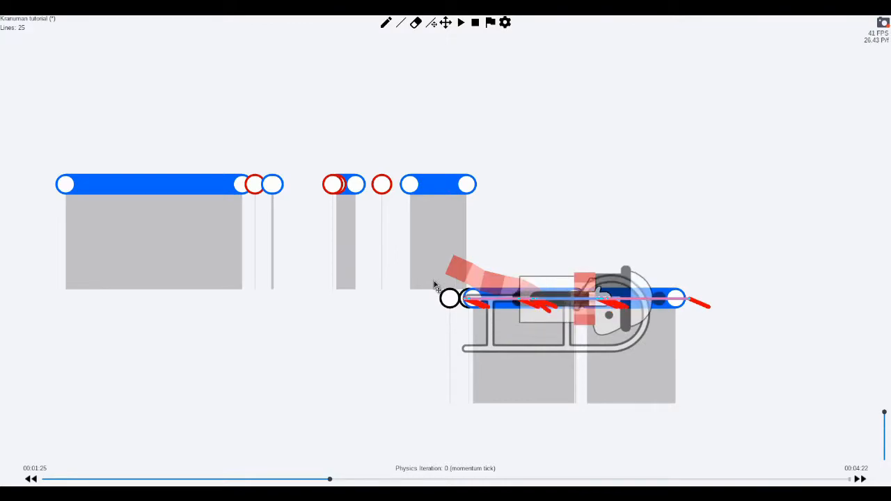
key(ctrl+z)
key(ctrl+z)
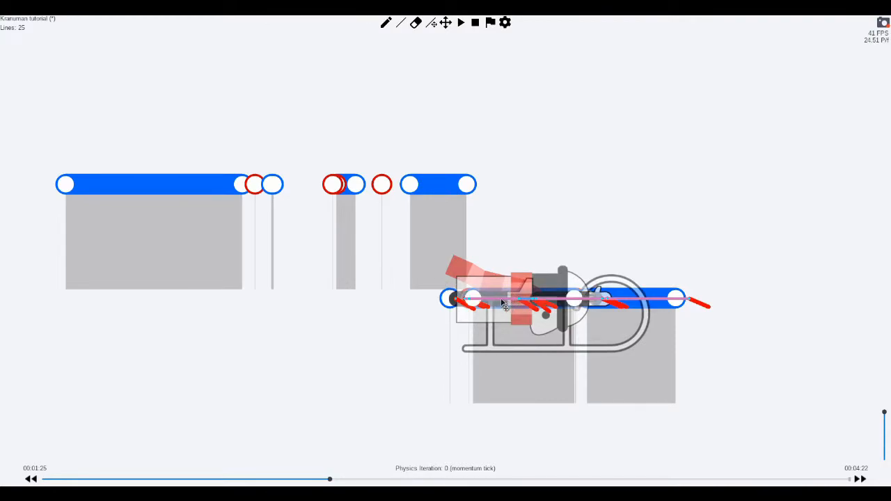
Step through the physics iterations to frame 00:01:26 and set the acceleration multiplier of the red line just before the long lower blue line to 1.
key(alt+Right)
key(alt+Right)
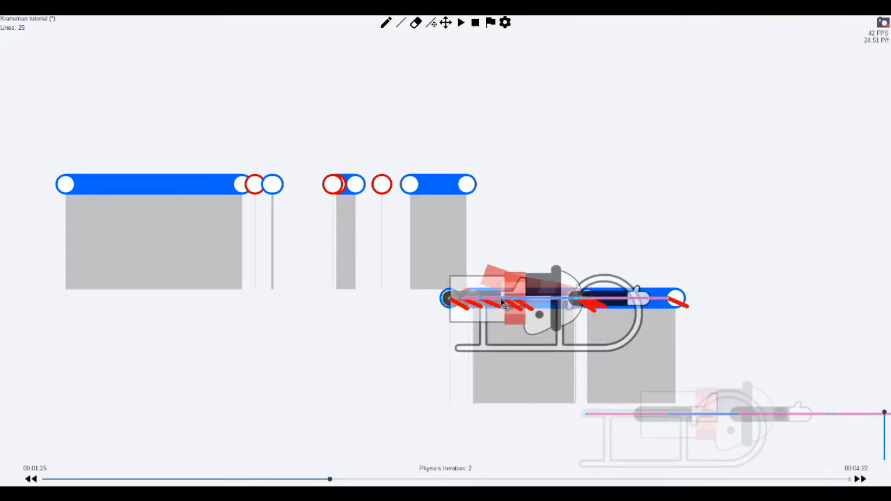
key(alt+Right)
key(alt+Right)
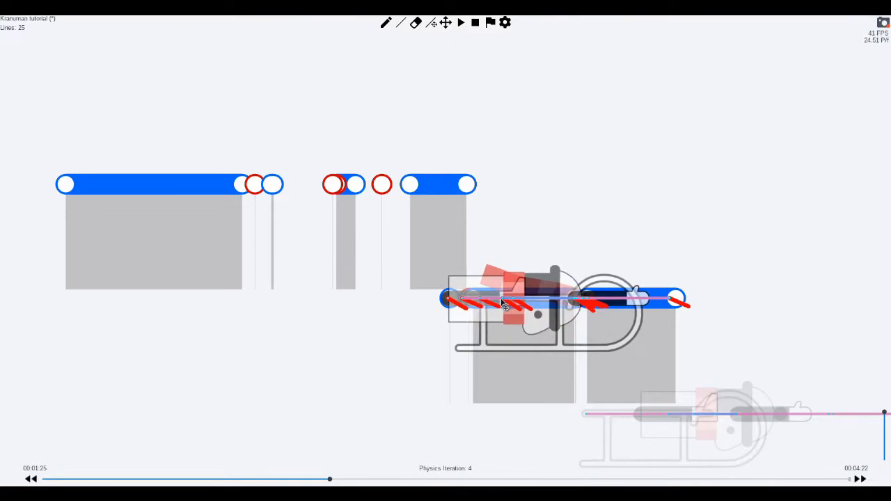
key(alt+Right)
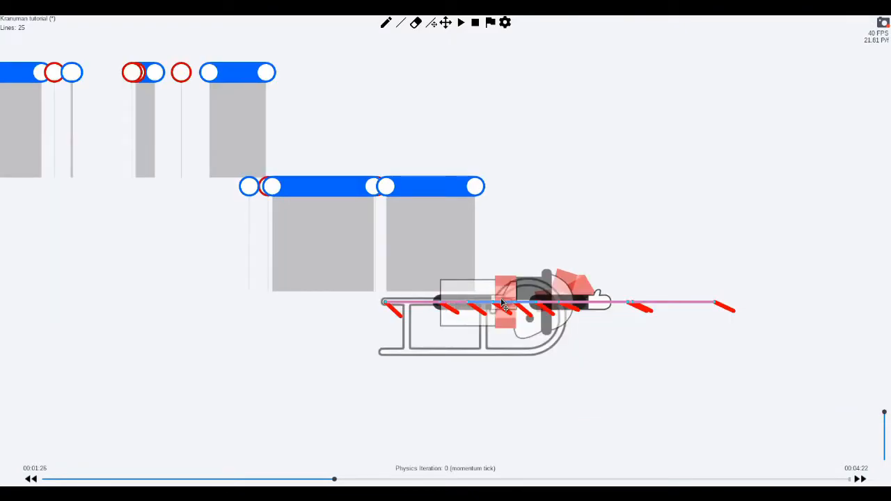
right_click(268, 193)
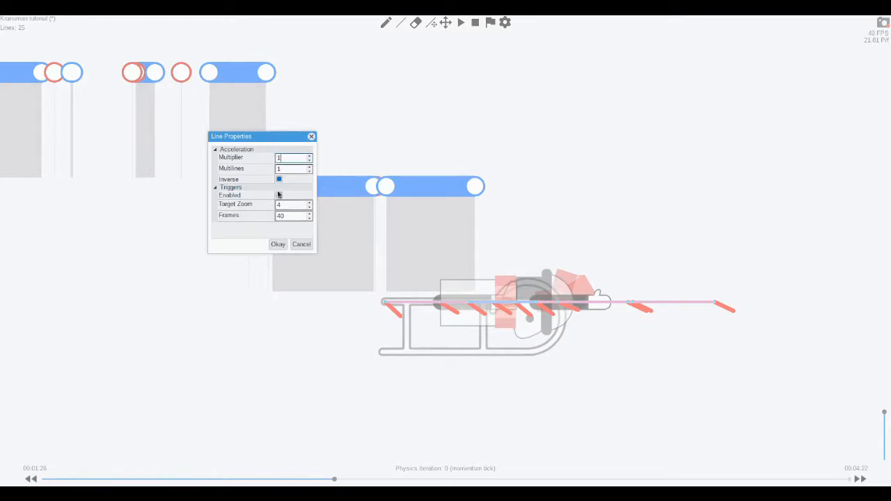
click(278, 244)
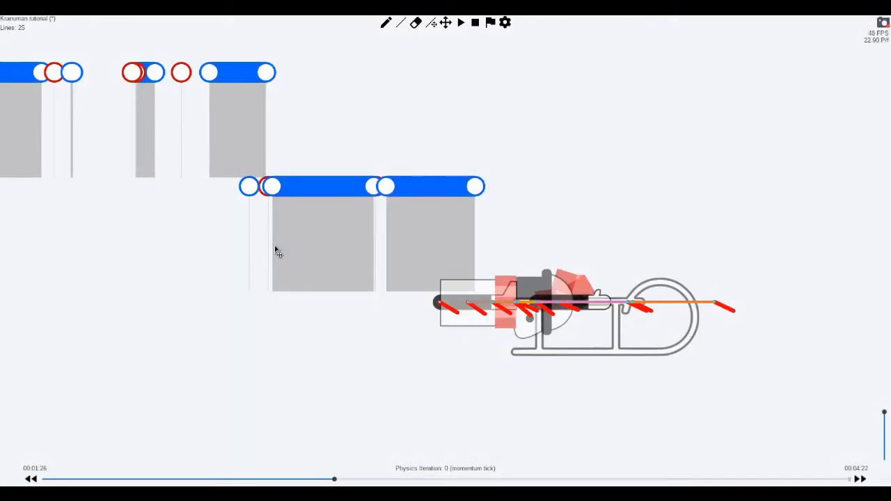
Set the acceleration multiplier of the first overlapping red line between the two long lower blue lines to 1.
right_click(374, 188)
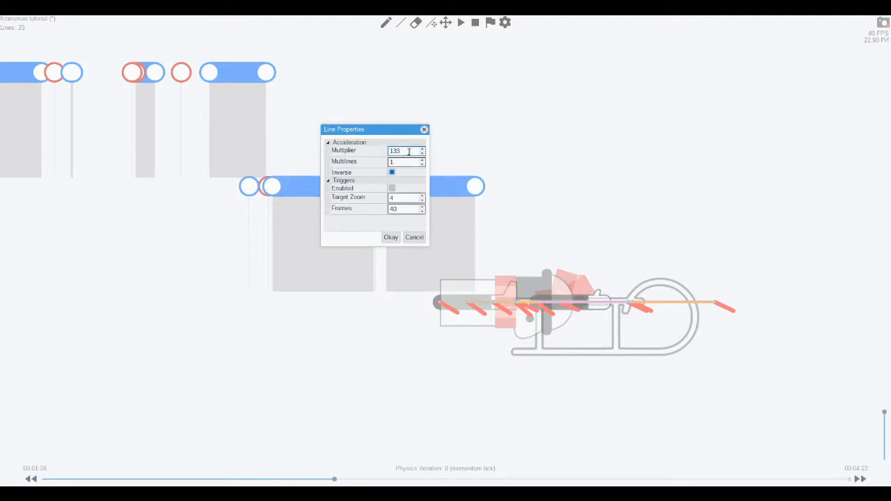
key(BackSpace)
key(BackSpace)
text(25)
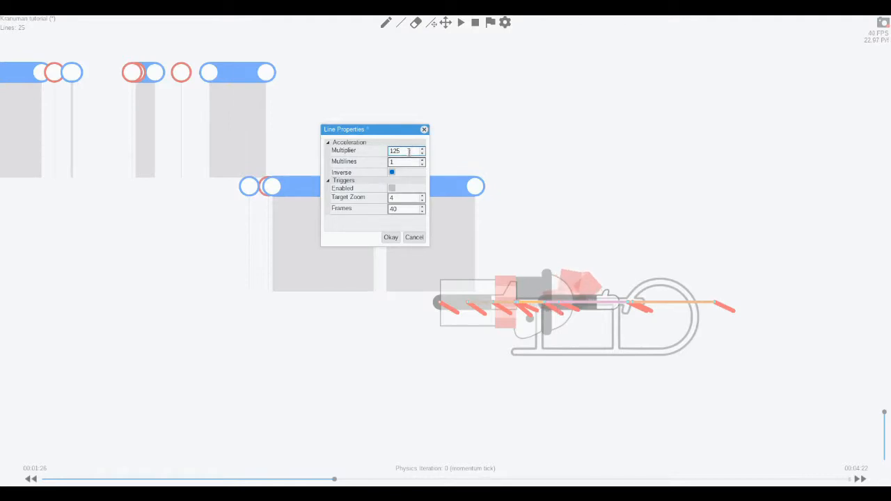
key(BackSpace)
key(BackSpace)
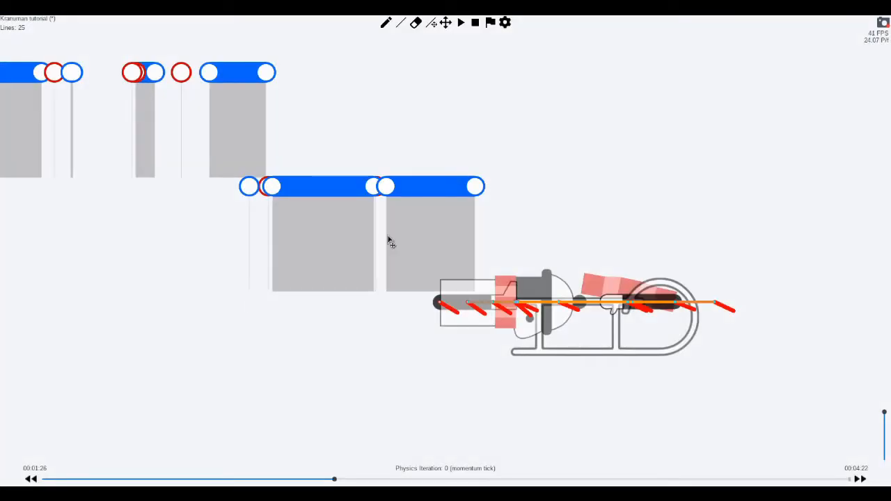
Set the acceleration multiplier of the second overlapping red line between the two long lower blue lines to 1.
double_click(380, 188)
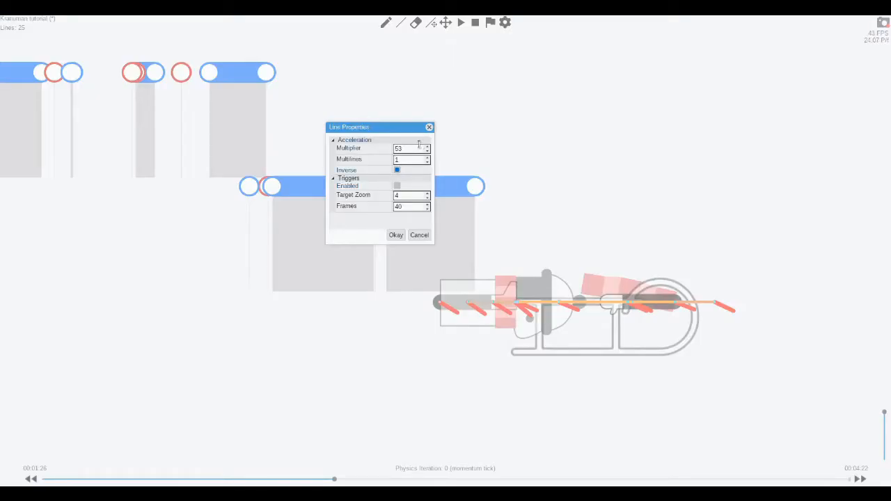
scroll(418, 150, down, 20)
scroll(419, 150, up, 14)
scroll(420, 149, up, 18)
scroll(421, 149, down, 20)
scroll(423, 148, down, 20)
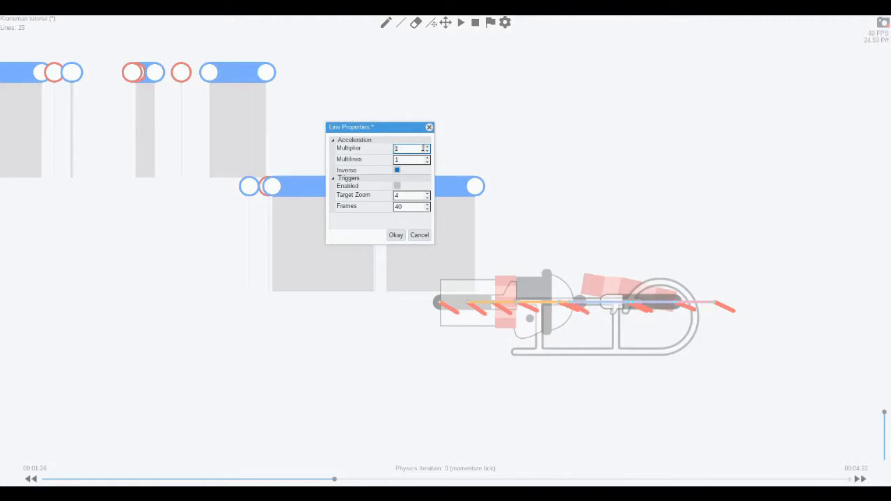
click(395, 235)
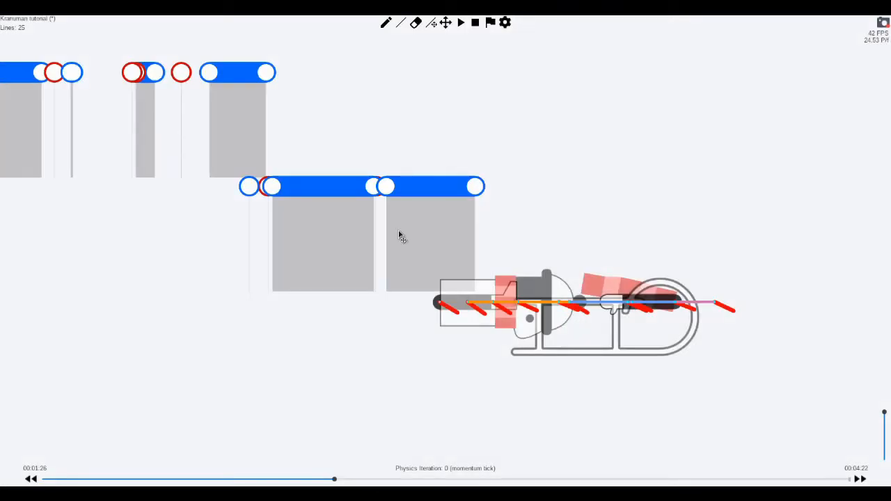
Raise the acceleration multiplier of the red line at the start of the long lower blue line to 125.
right_click(267, 190)
double_click(285, 151)
text(5)
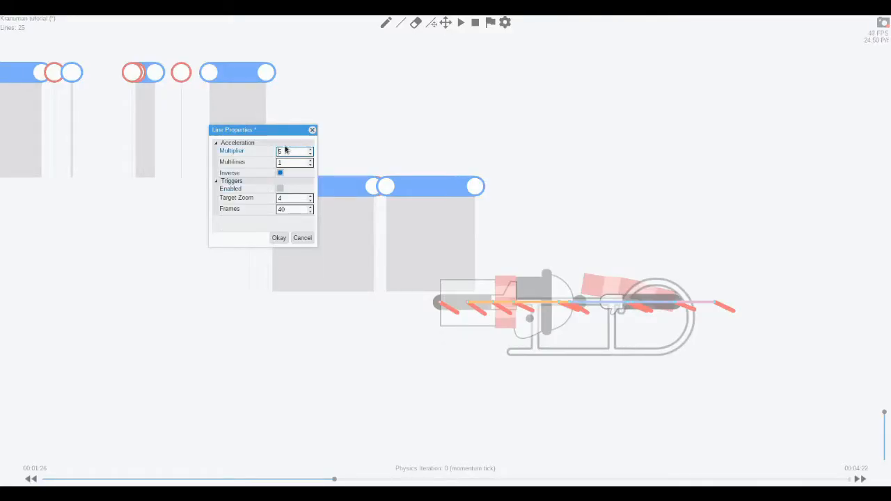
text(43)
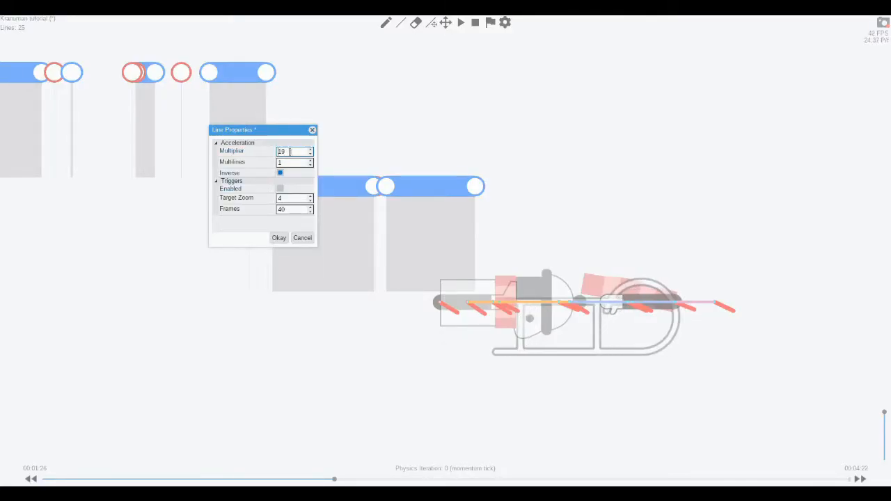
key(BackSpace)
key(BackSpace)
text(73)
key(BackSpace)
key(BackSpace)
text(111)
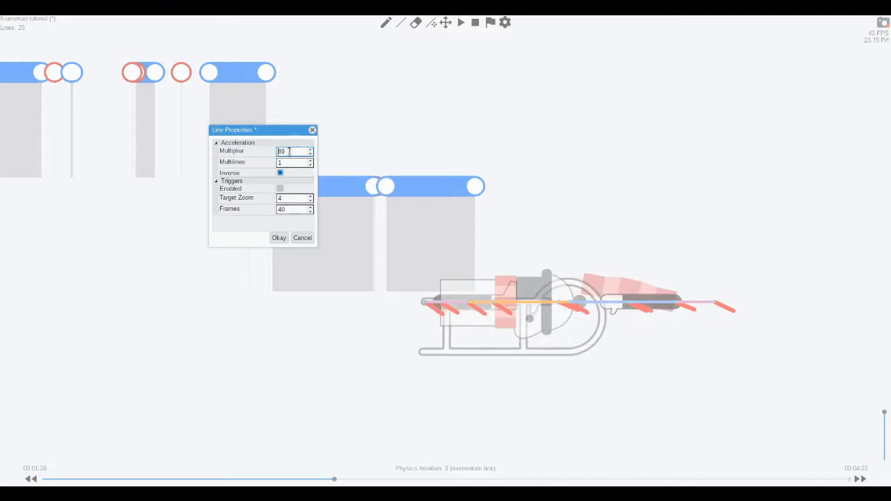
key(BackSpace)
key(BackSpace)
text(21)
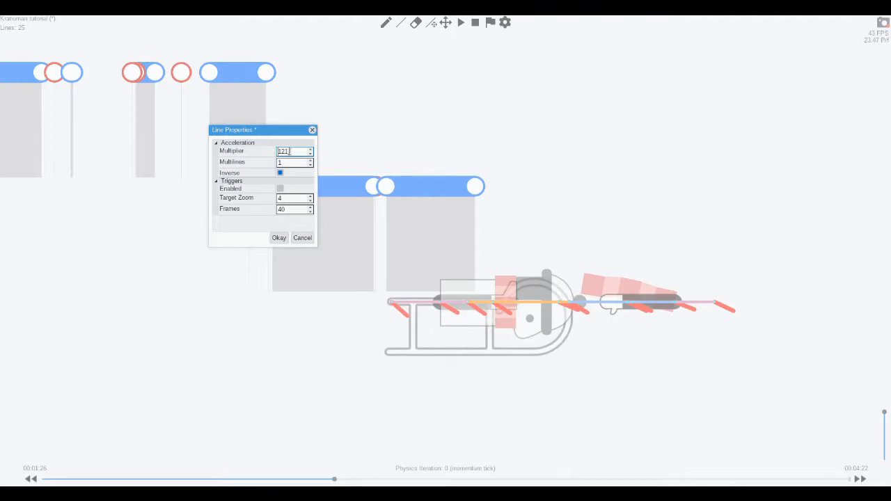
key(BackSpace)
text(3)
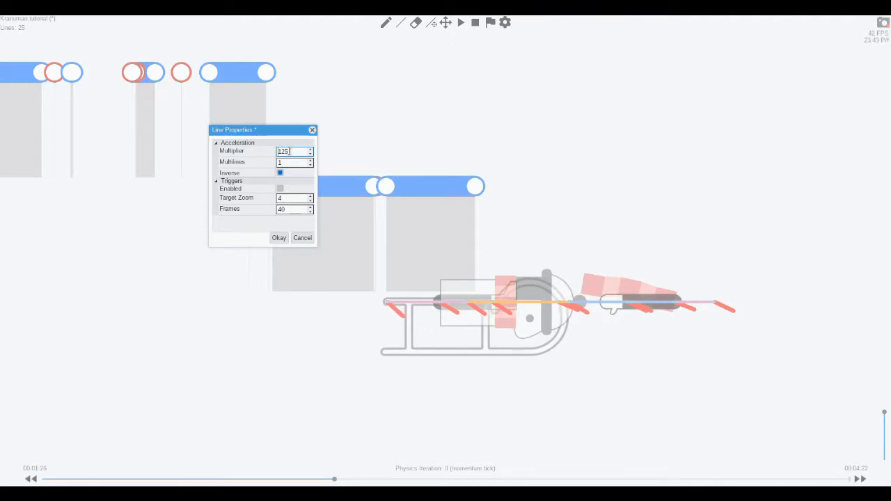
key(Return)
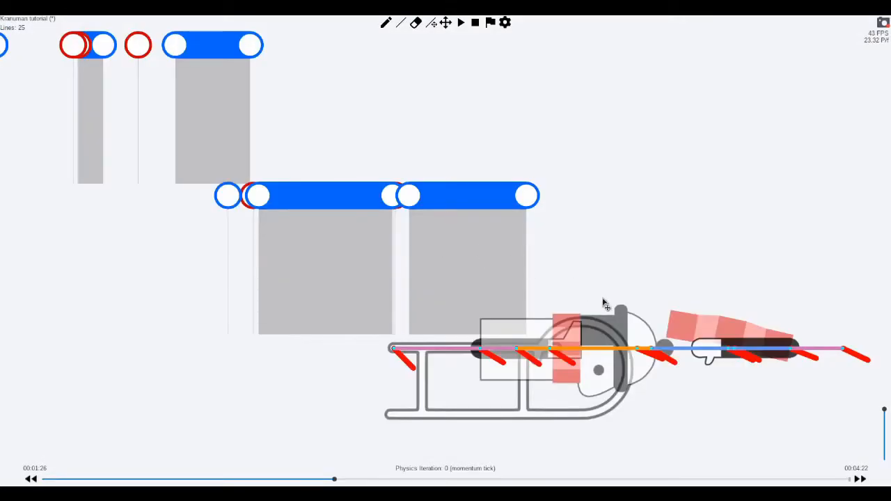
Raise the acceleration multiplier of the first overlapping red line between the two long lower blue lines to 127.
right_click(394, 192)
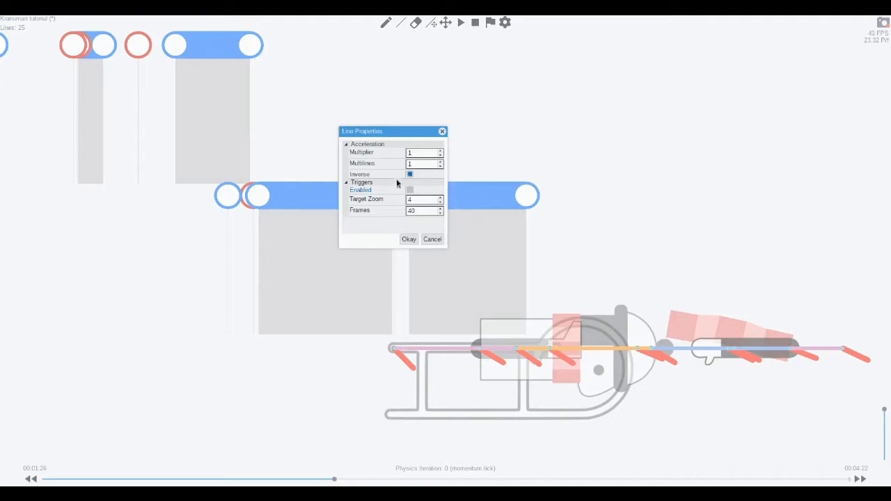
text(35)
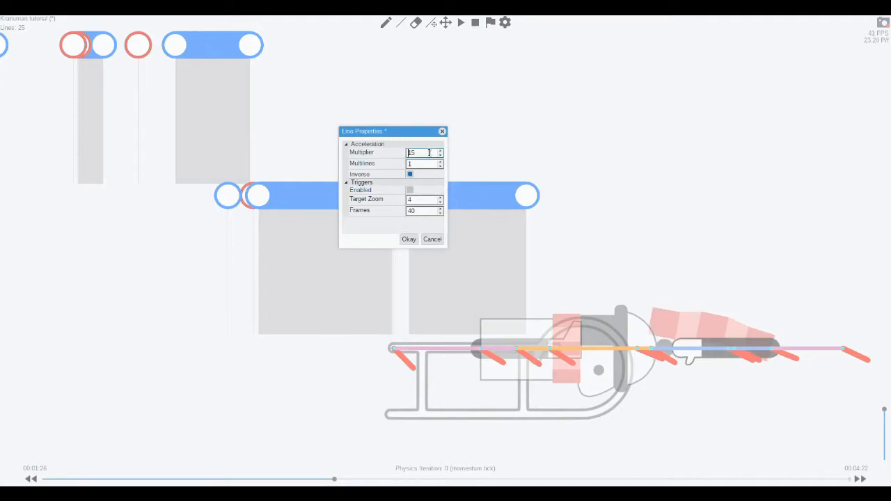
scroll(430, 153, up, 20)
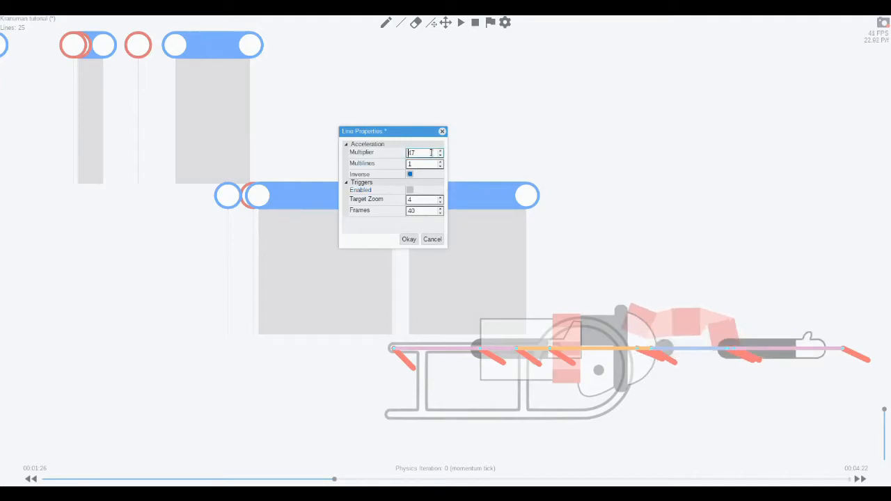
scroll(430, 152, up, 20)
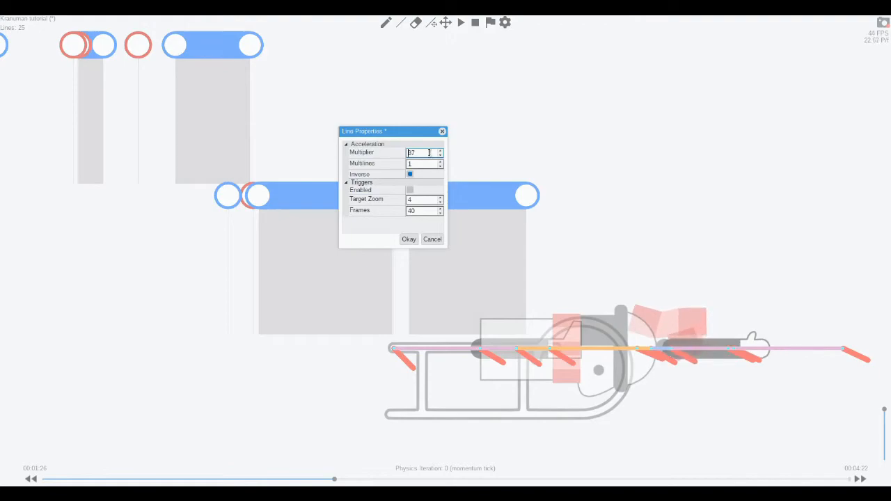
scroll(429, 152, up, 20)
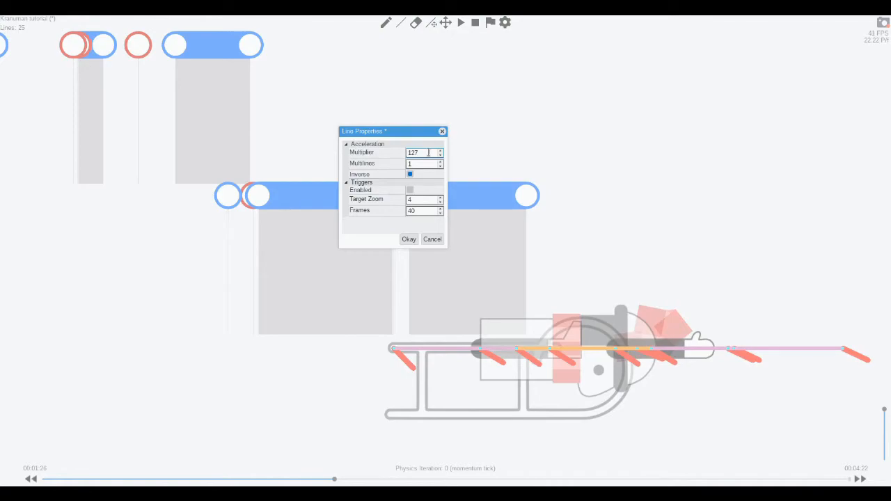
click(409, 239)
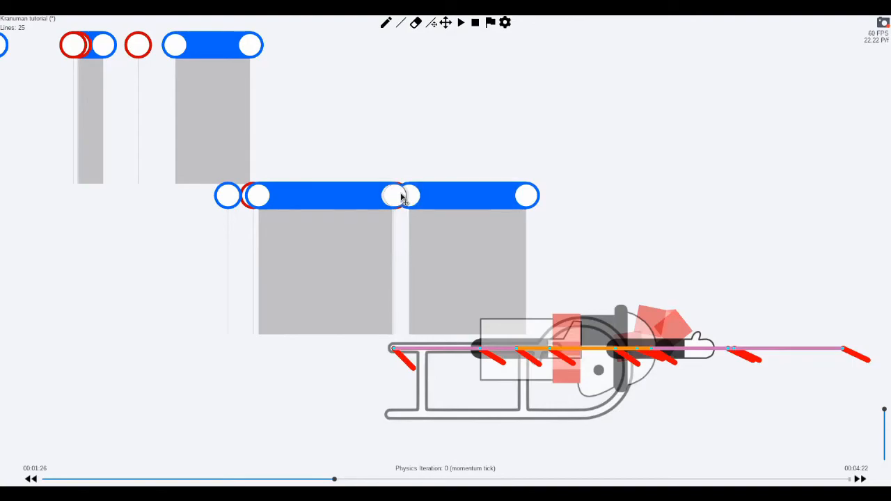
Raise and fine-tune the acceleration multiplier of the second overlapping red line between the two long lower blue lines.
double_click(402, 196)
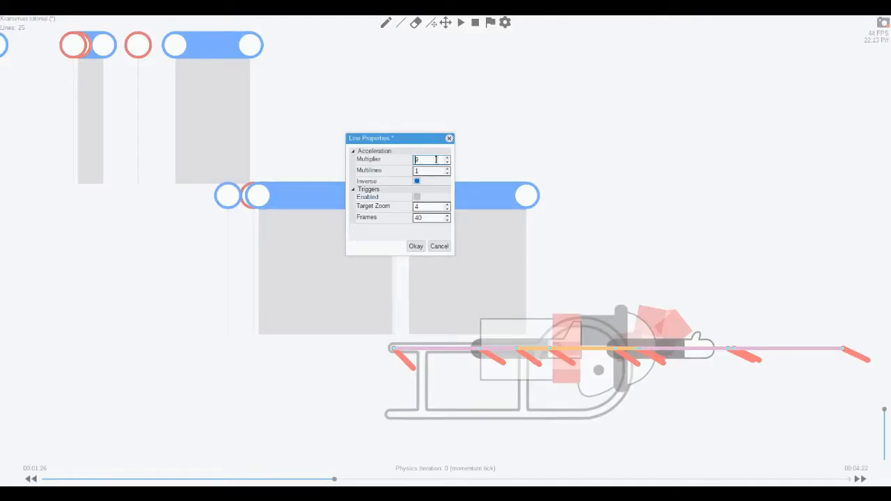
text(3)
scroll(440, 158, up, 20)
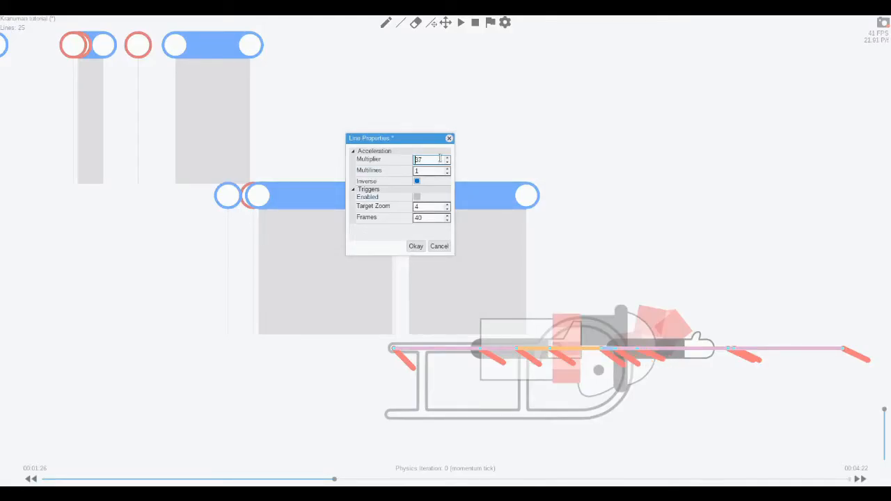
scroll(440, 158, down, 20)
click(417, 245)
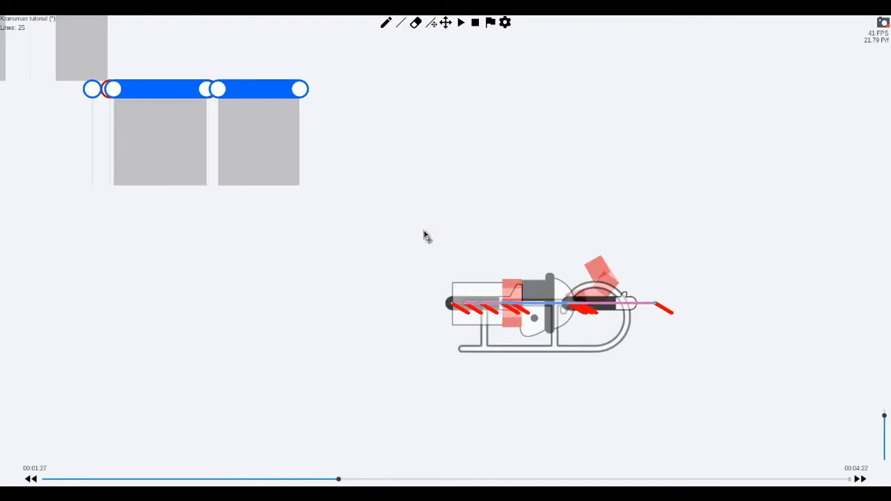
Step back and forth through the frames around 00:01:26 to examine the rider's pose.
key(Right)
key(Right)
key(Right)
key(Left)
key(Left)
key(Left)
key(Left)
key(Left)
key(Right)
key(Right)
key(Right)
key(Left)
key(Left)
key(Right)
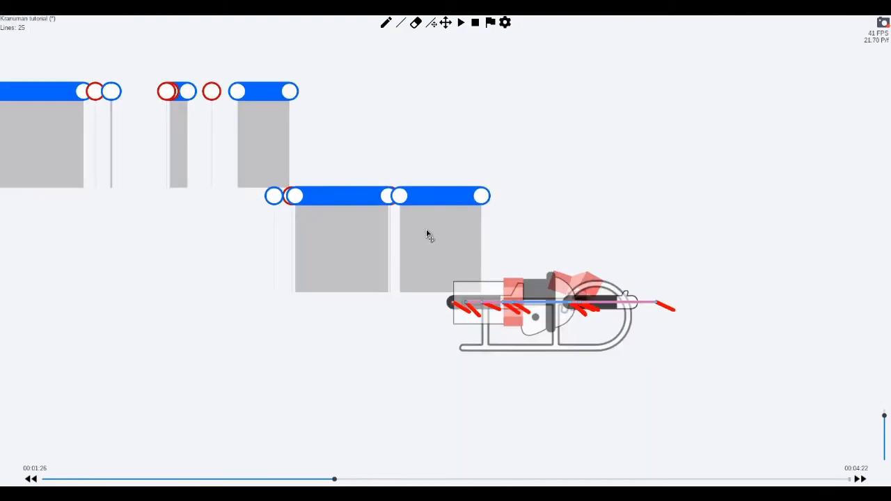
Step ahead to about 00:02:06 and back, and play the track until 00:04:04 to examine how the rider's pose holds.
key(Right)
key(Right)
key(Right)
key(Right)
key(Right)
key(Right)
key(Right)
key(Right)
key(Right)
key(Right)
key(Right)
key(Right)
key(Right)
key(Right)
key(Right)
key(Right)
key(Right)
key(Right)
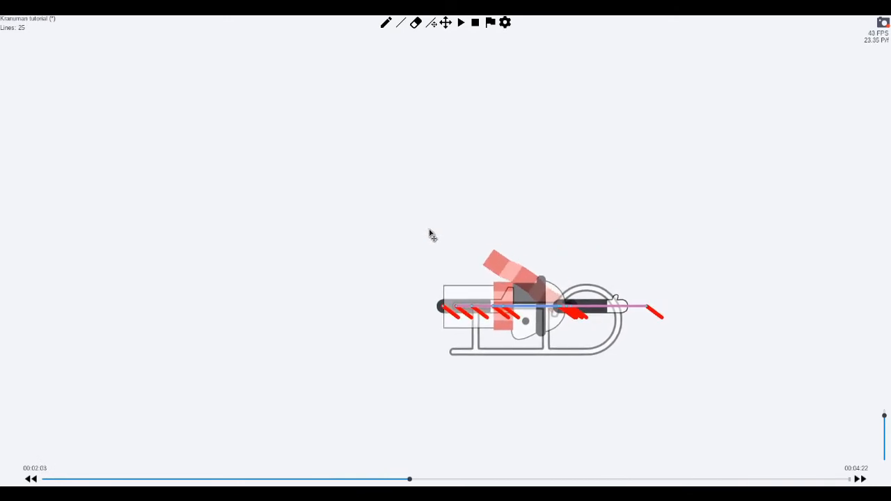
key(Right)
key(Right)
key(Right)
key(Right)
key(Right)
key(Right)
key(Right)
key(Right)
key(Right)
key(Right)
key(Left)
key(Left)
key(Left)
key(Left)
key(Left)
key(Left)
key(Left)
key(Left)
key(Left)
key(Left)
key(Left)
key(Left)
key(Left)
key(Left)
key(Left)
key(Left)
key(Left)
key(Left)
key(Left)
key(Left)
key(Left)
key(Left)
key(Left)
key(Left)
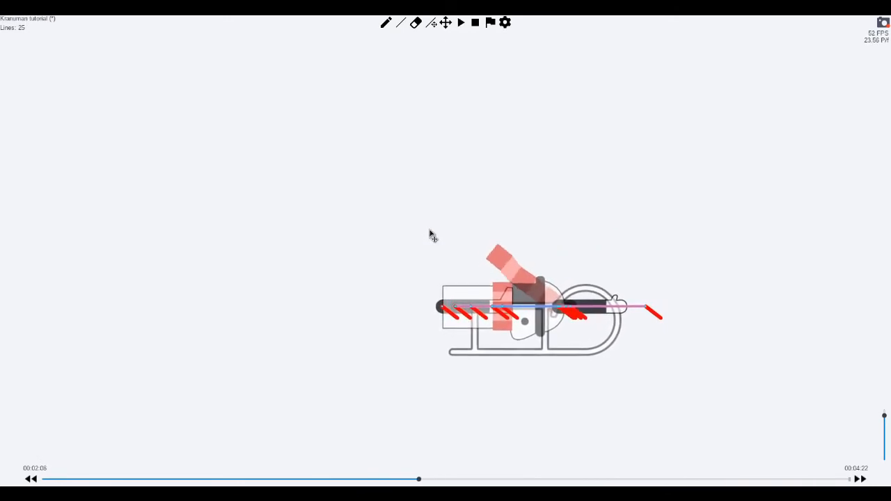
key(space)
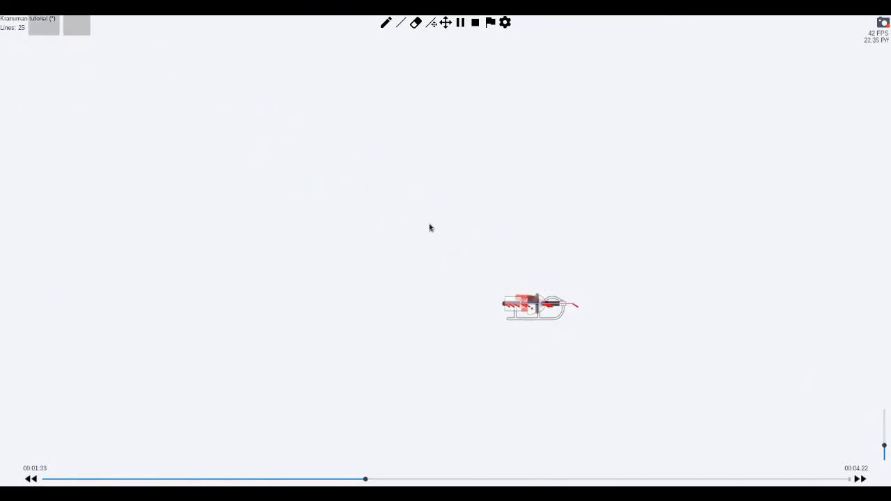
key(space)
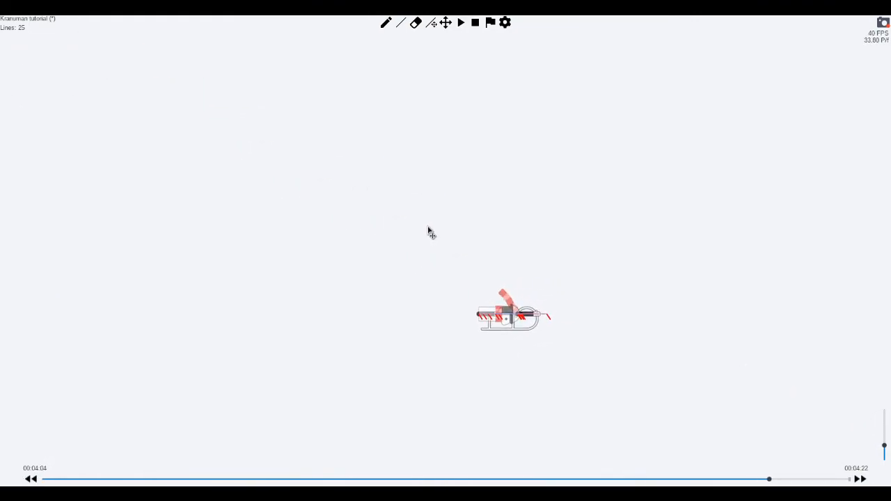